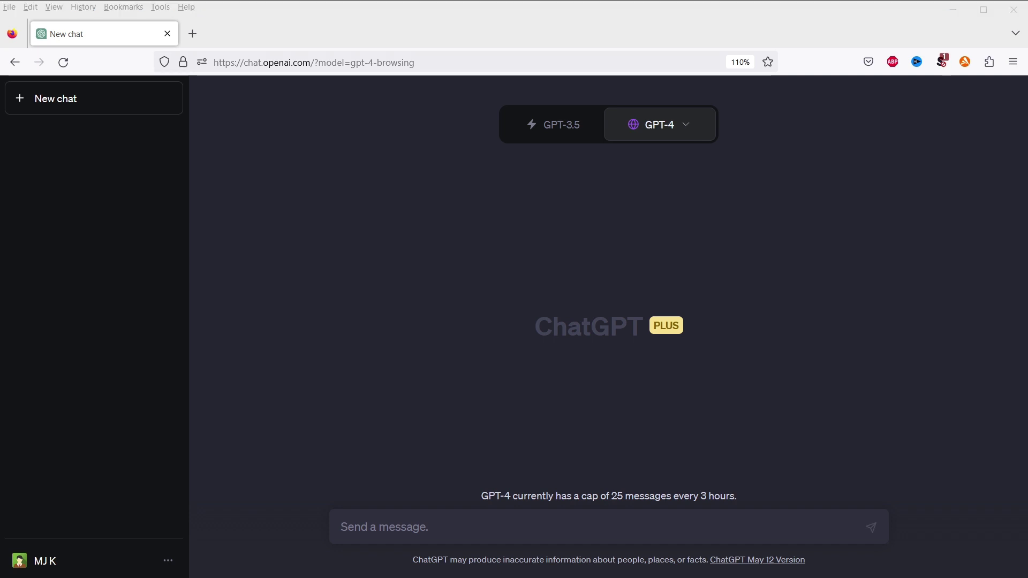
Switch on Web browsing under Settings > Beta features
{"action": "left_click", "coordinate": [168, 561]}
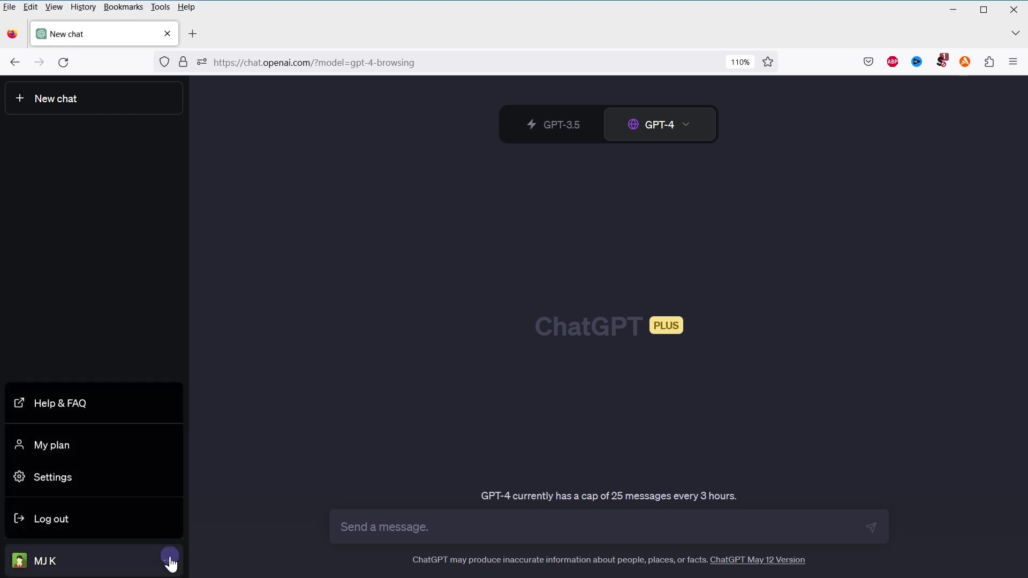
{"action": "left_click", "coordinate": [128, 480]}
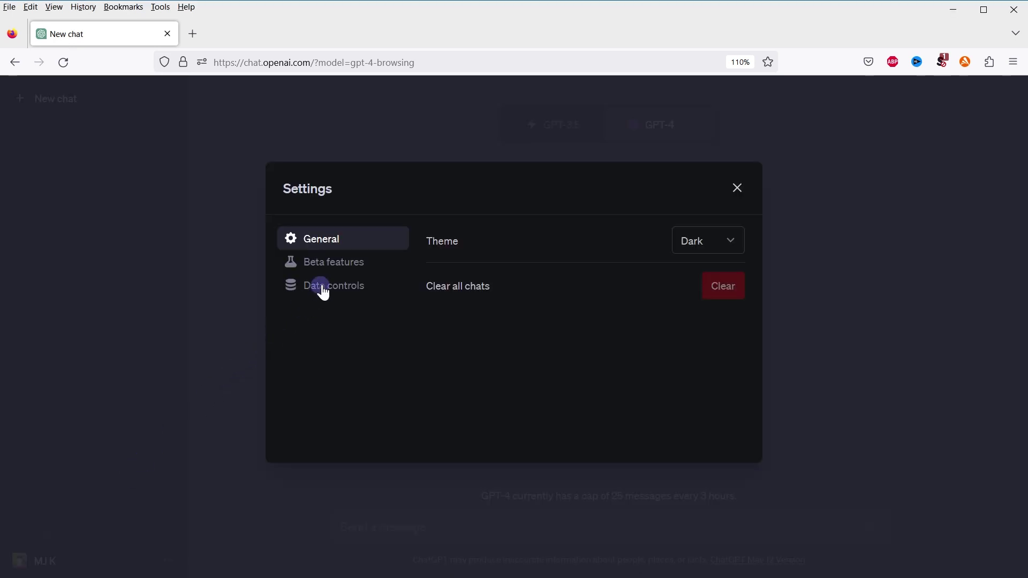
{"action": "left_click", "coordinate": [339, 268]}
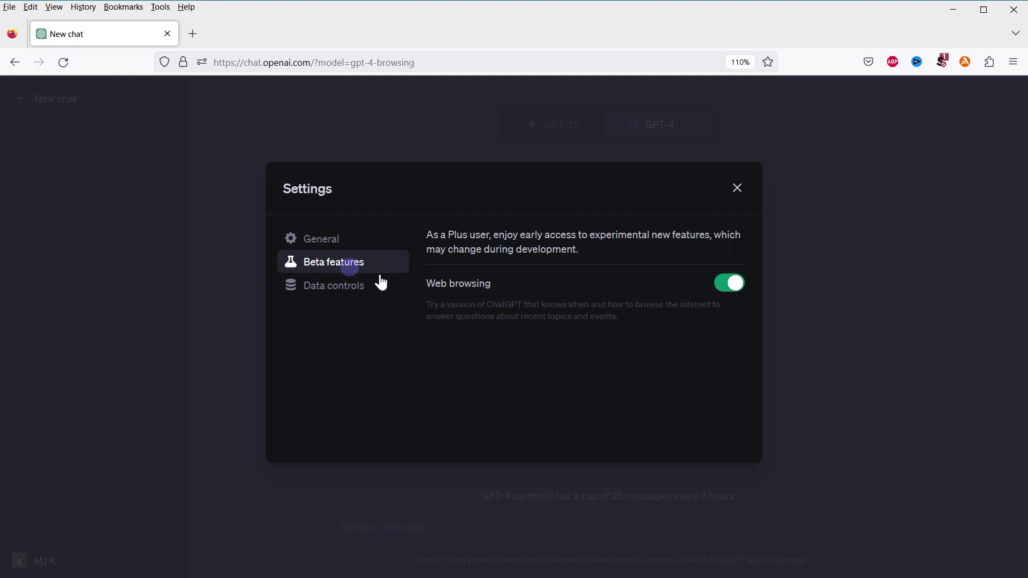
{"action": "left_click", "coordinate": [555, 293]}
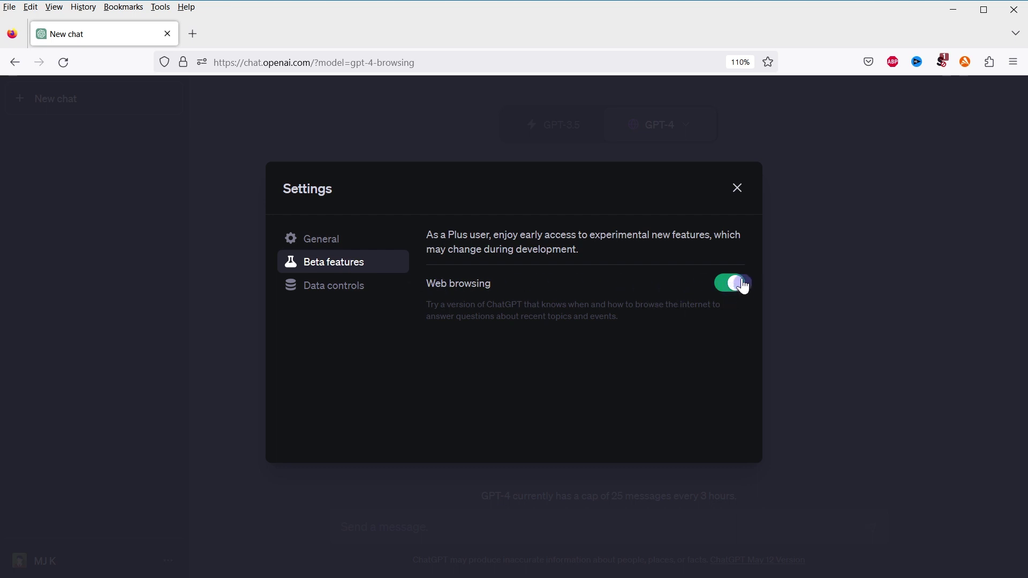
{"action": "left_click", "coordinate": [738, 190]}
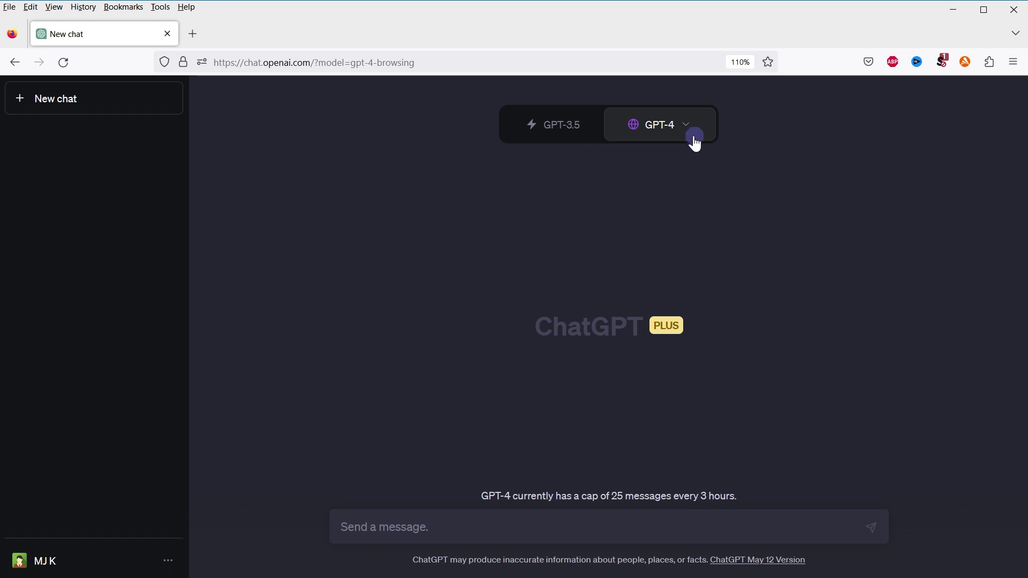
Set GPT-4 to Browsing (Beta) mode instead of Default
{"action": "mouse_move", "coordinate": [693, 134]}
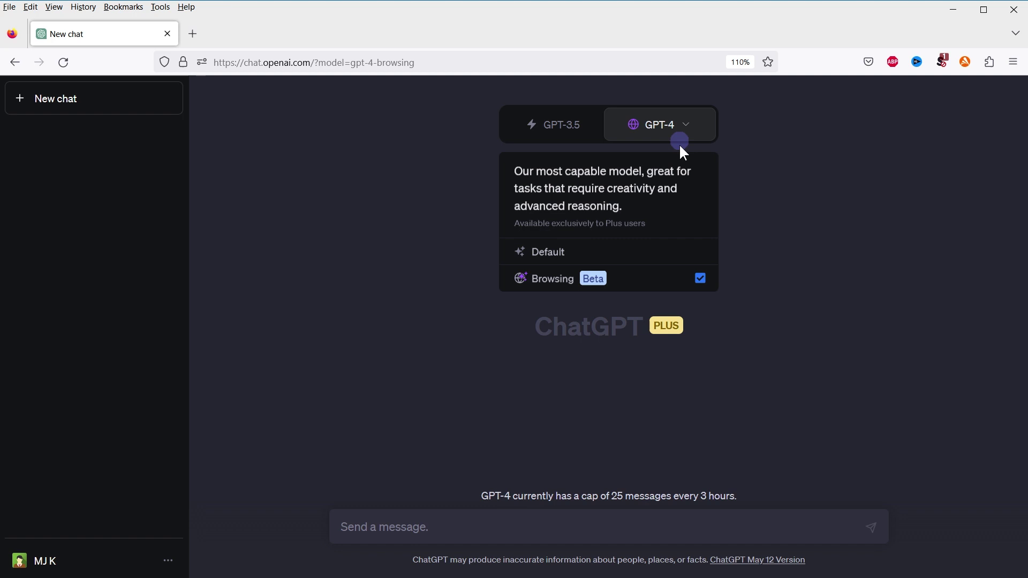
{"action": "left_click", "coordinate": [667, 255]}
{"action": "left_click", "coordinate": [662, 279]}
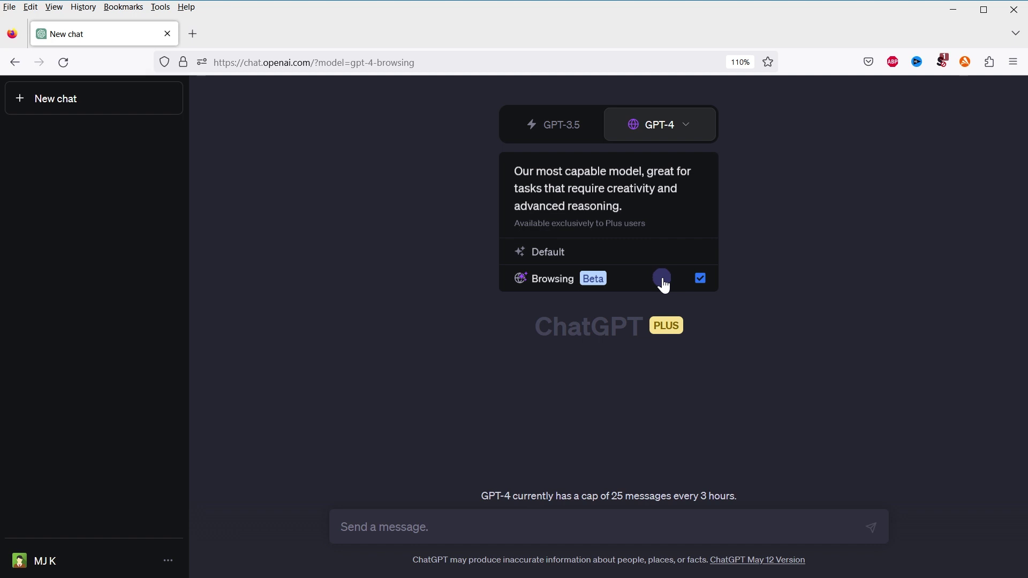
Send the pasted question asking for Georgia, USA's current weather and temperature
{"action": "left_click", "coordinate": [662, 527]}
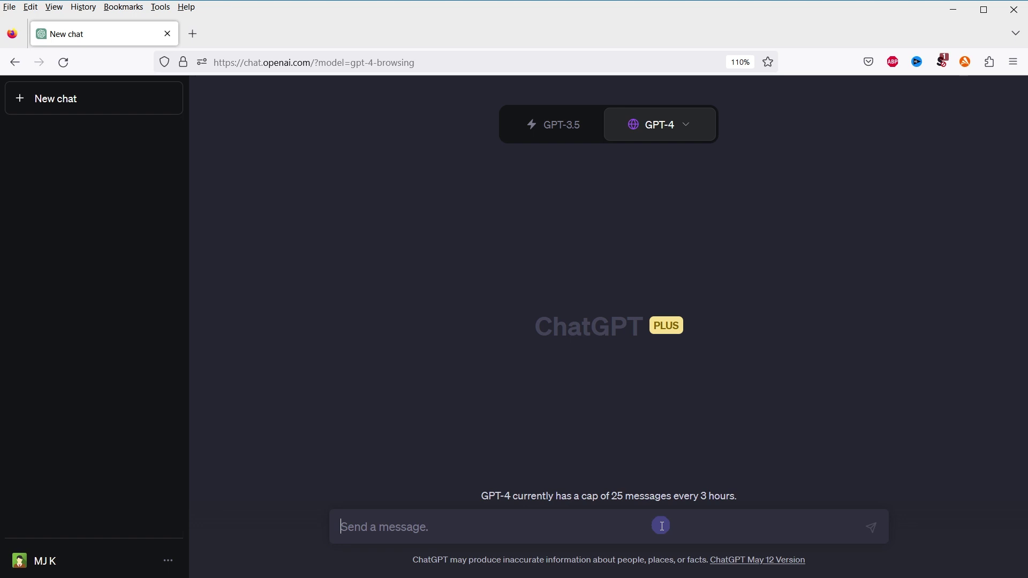
{"action": "type", "text": "What is current weather condition and temperature in Georgia USA?"}
{"action": "key", "text": "ctrl+a"}
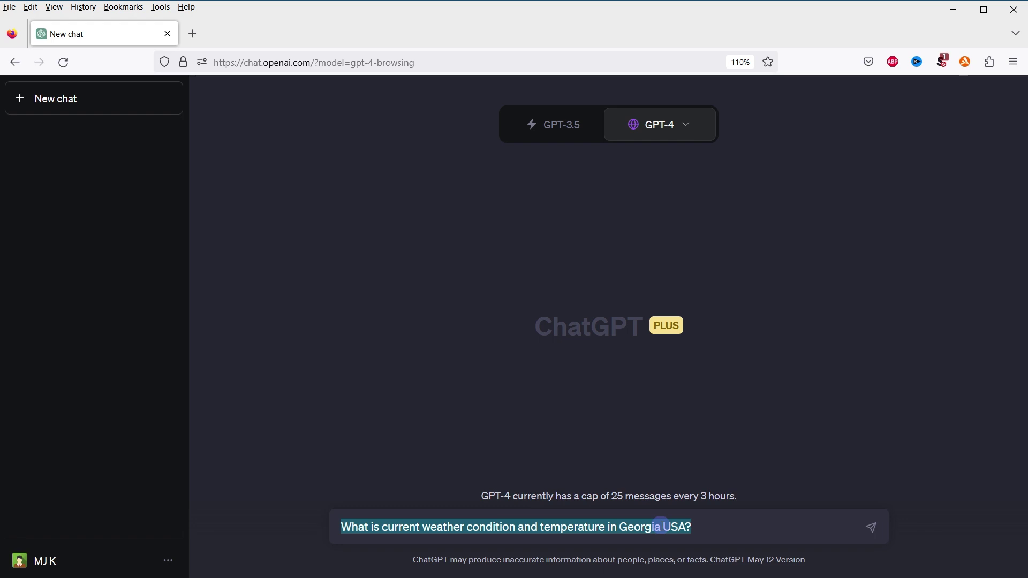
{"action": "key", "text": "Return"}
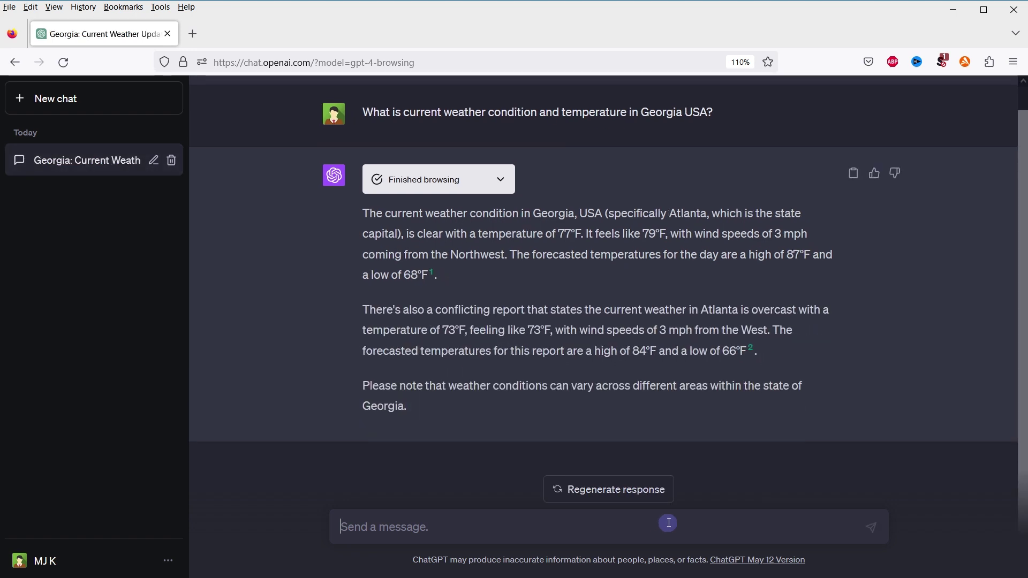
Ask for the top 3 scientific discoveries of 2023
{"action": "type", "text": "What are top 3 scientific discoveries of 2023"}
{"action": "key", "text": "ctrl+a"}
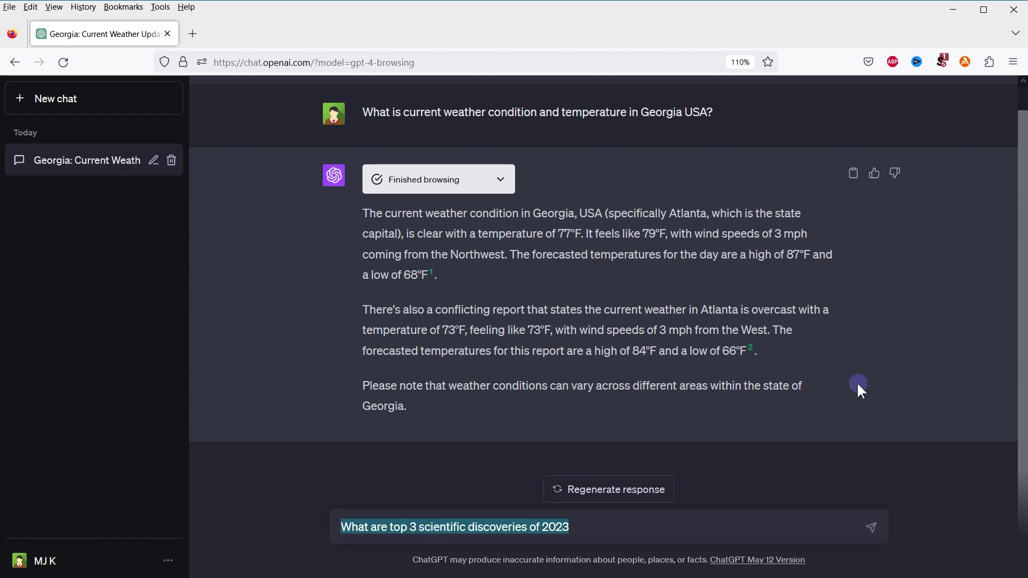
{"action": "key", "text": "Return"}
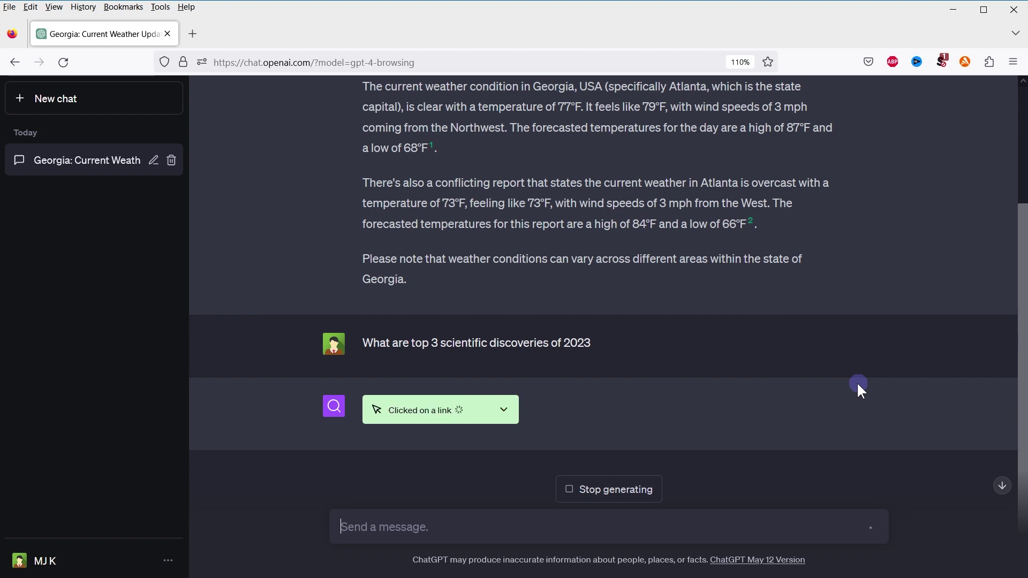
Expand and collapse the browsing steps, then review the answer, highlighting 'semantic decoder'
{"action": "left_click", "coordinate": [531, 402]}
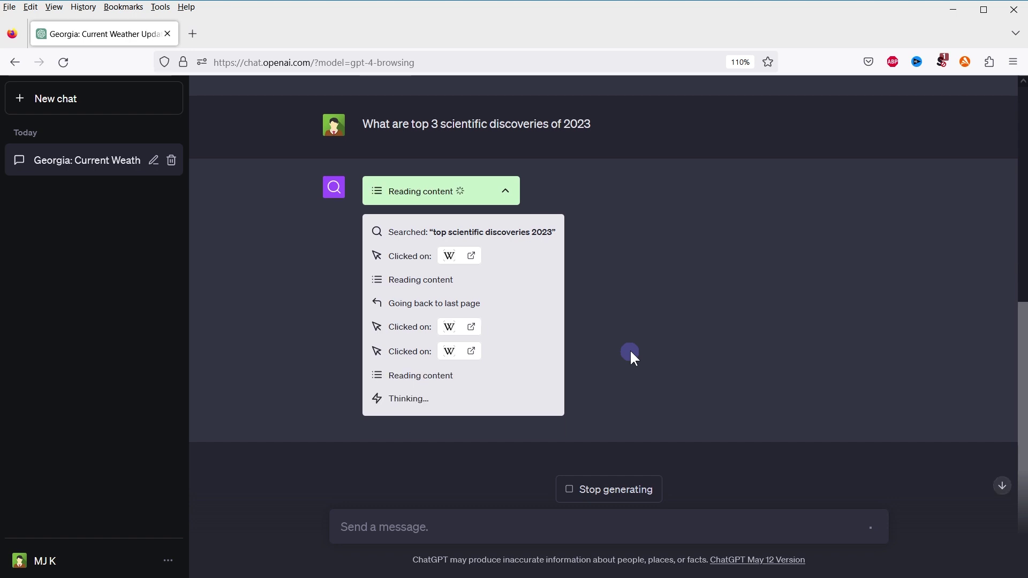
{"action": "left_click", "coordinate": [502, 188]}
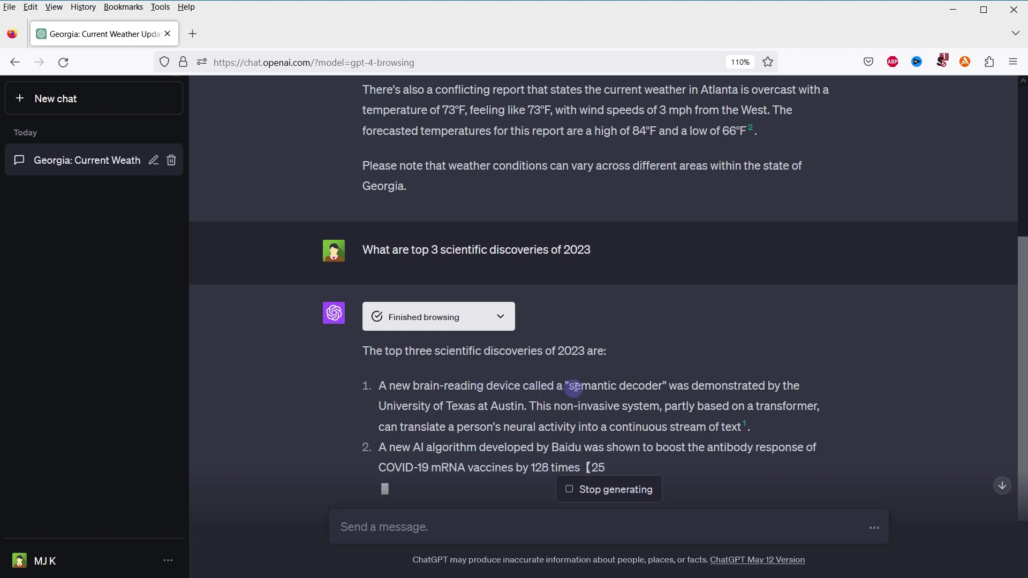
{"action": "left_click_drag", "start_coordinate": [575, 387], "coordinate": [664, 386]}
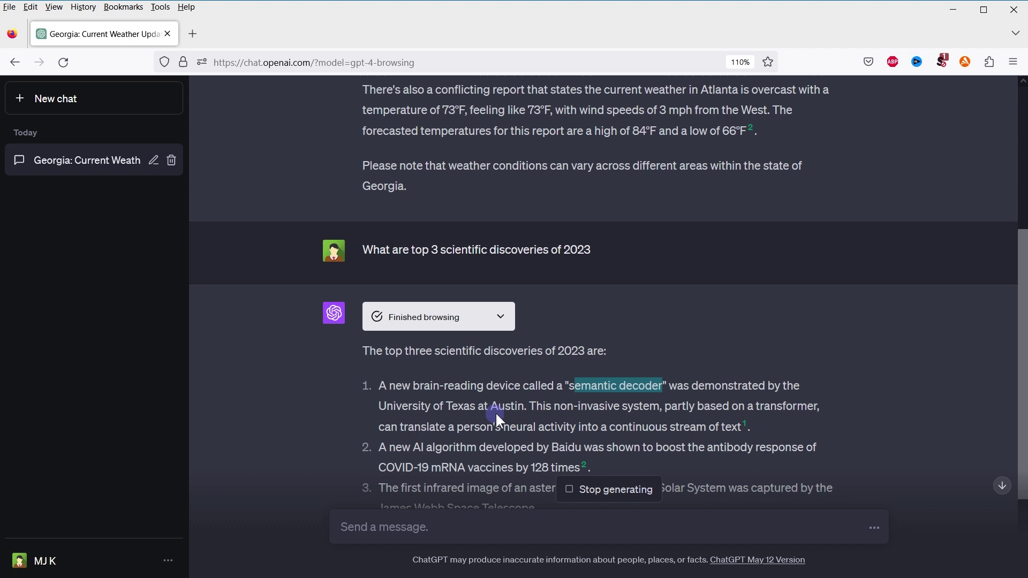
{"action": "scroll", "coordinate": [504, 412], "scroll_direction": "down", "scroll_amount": 2}
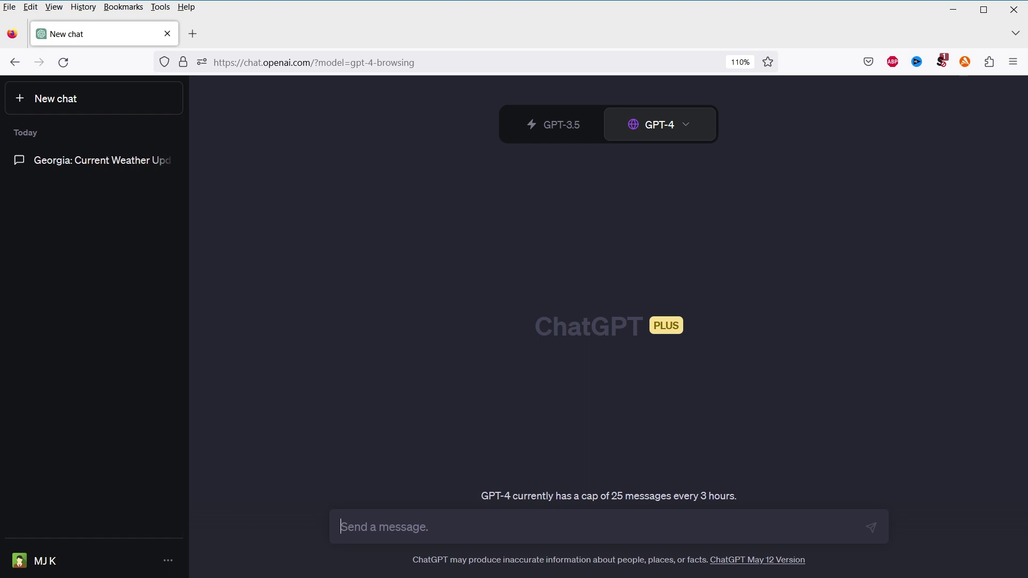
{"action": "left_click", "coordinate": [749, 519]}
{"action": "type", "text": "What is Mojo as described here https://www.modular.com/mojo"}
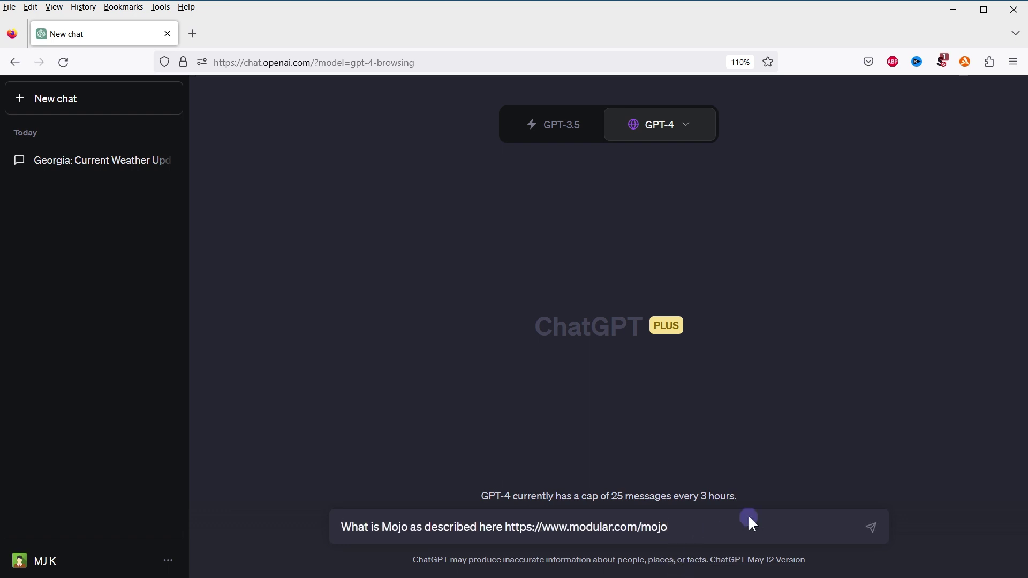
{"action": "key", "text": "ctrl+shift+Right"}
{"action": "key", "text": "ctrl+shift+Right"}
{"action": "key", "text": "ctrl+shift+Right"}
{"action": "key", "text": "ctrl+shift+Right"}
{"action": "key", "text": "ctrl+shift+Right"}
{"action": "key", "text": "ctrl+shift+Right"}
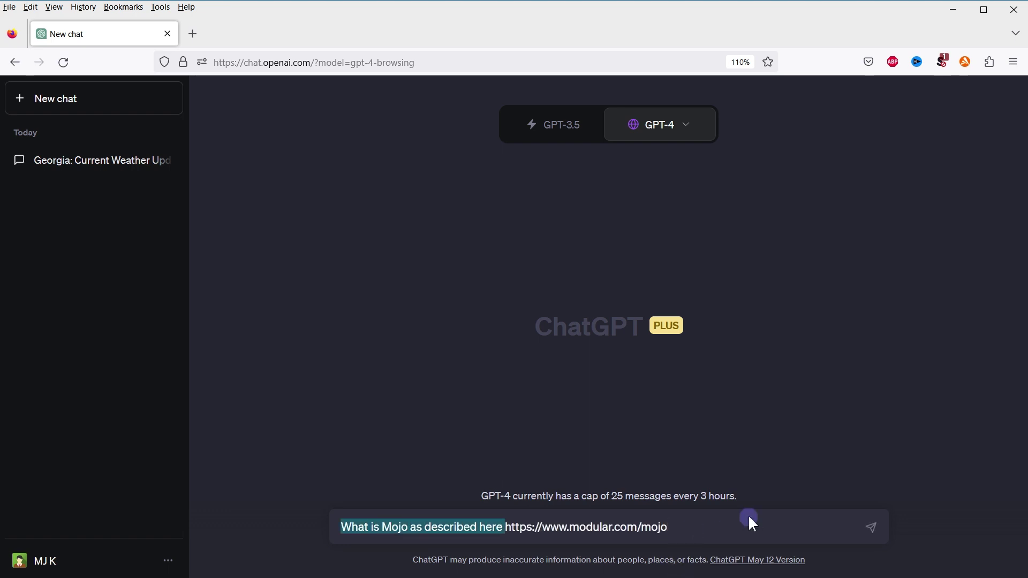
{"action": "key", "text": "End"}
{"action": "key", "text": "Return"}
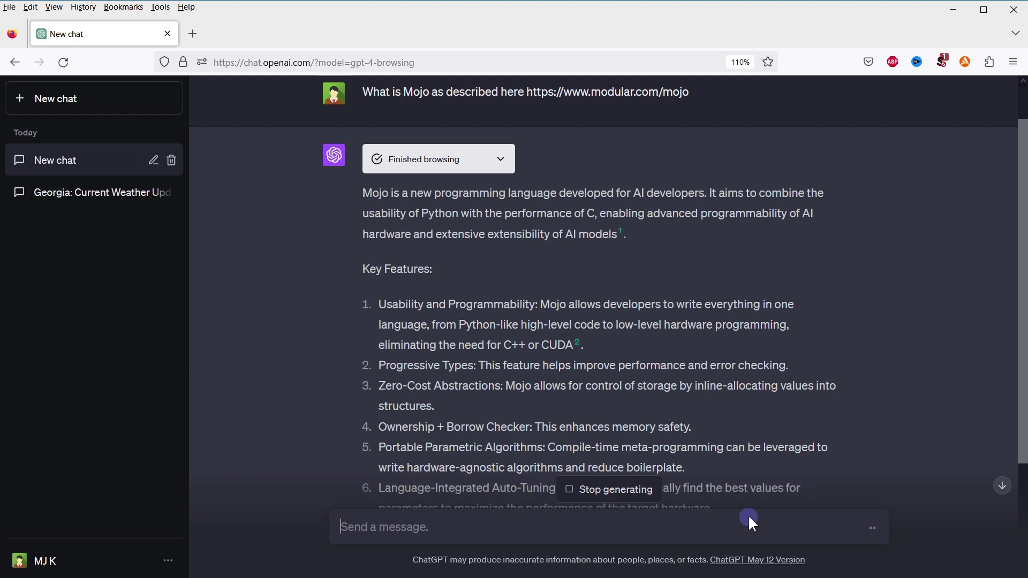
{"action": "scroll", "coordinate": [770, 430], "scroll_direction": "down", "scroll_amount": 4}
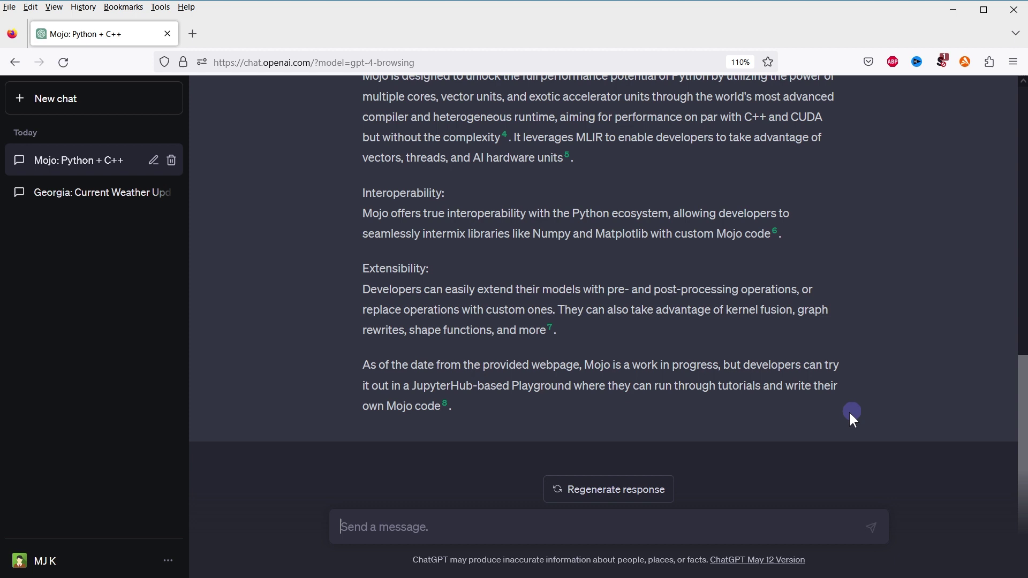
In a new chat, ask the pasted question about the universe's age
{"action": "left_click", "coordinate": [140, 104]}
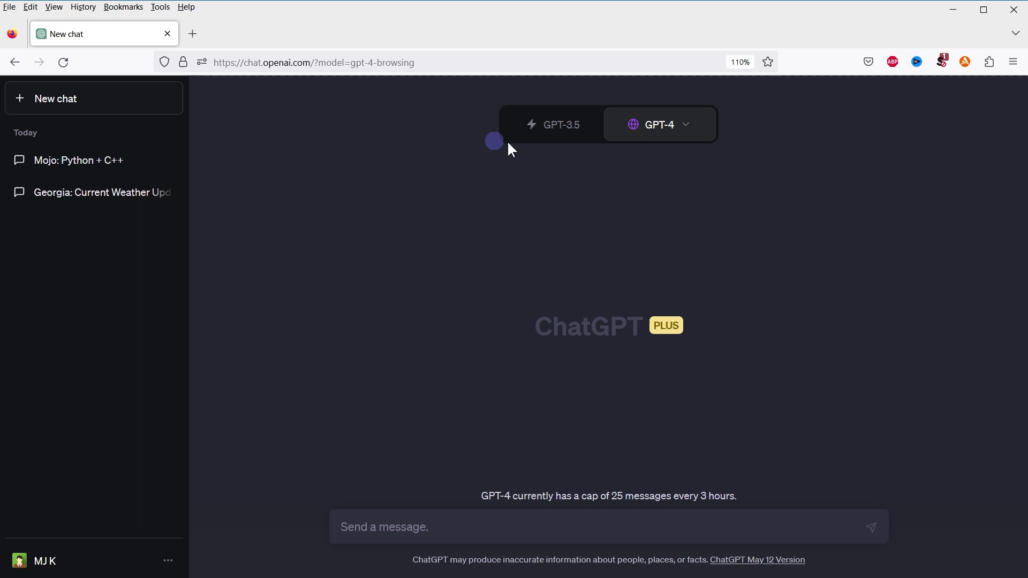
{"action": "mouse_move", "coordinate": [701, 134]}
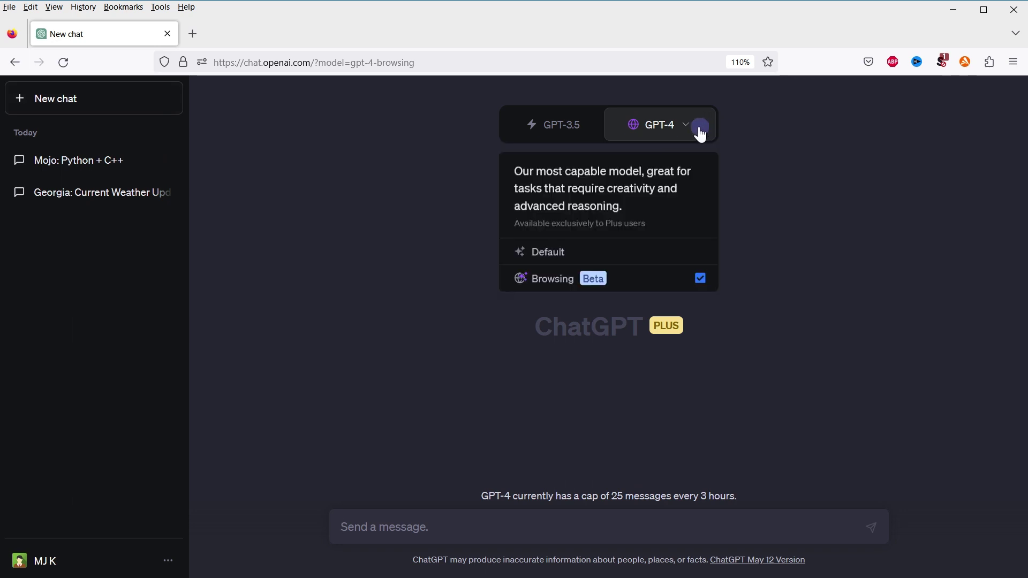
{"action": "left_click", "coordinate": [718, 521]}
{"action": "type", "text": "What is the age of the universe?"}
{"action": "key", "text": "Return"}
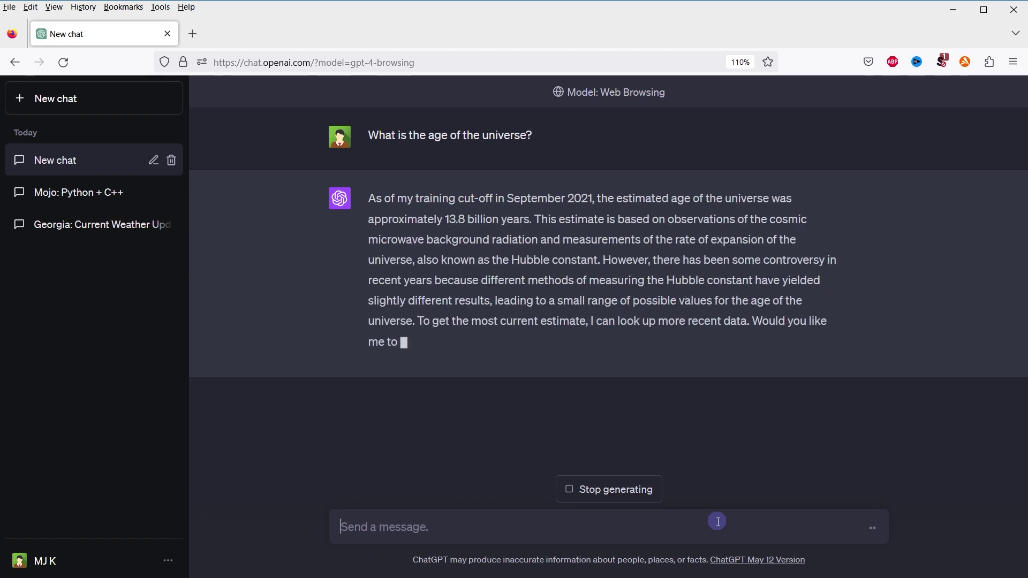
Send the follow-up 'verify it from online sources'
{"action": "type", "text": "check online"}
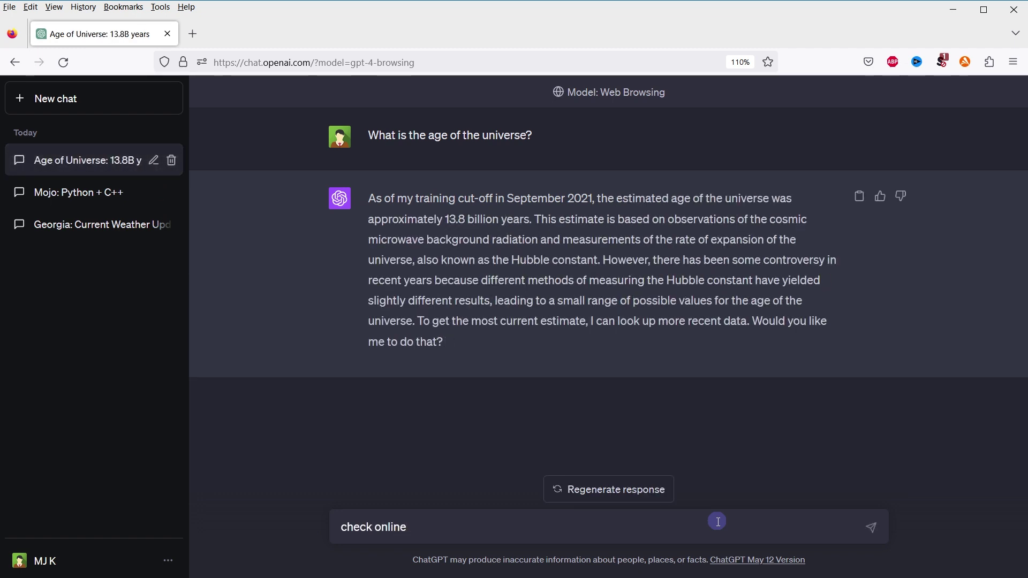
{"action": "type", "text": "verify this"}
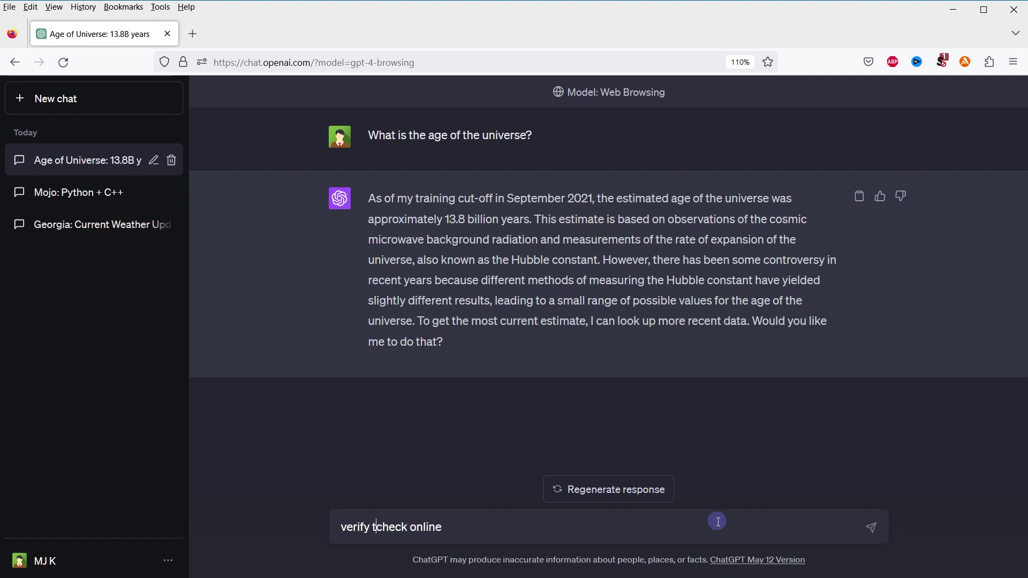
{"action": "key", "text": "ctrl+shift+Left"}
{"action": "type", "text": "it from"}
{"action": "key", "text": "ctrl+Delete"}
{"action": "type", "text": "sources"}
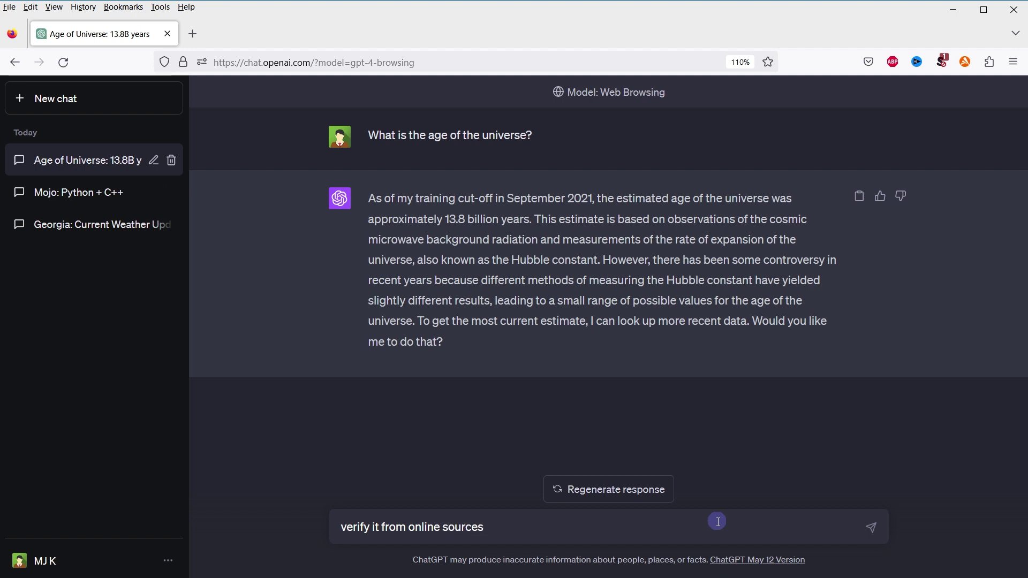
{"action": "key", "text": "Return"}
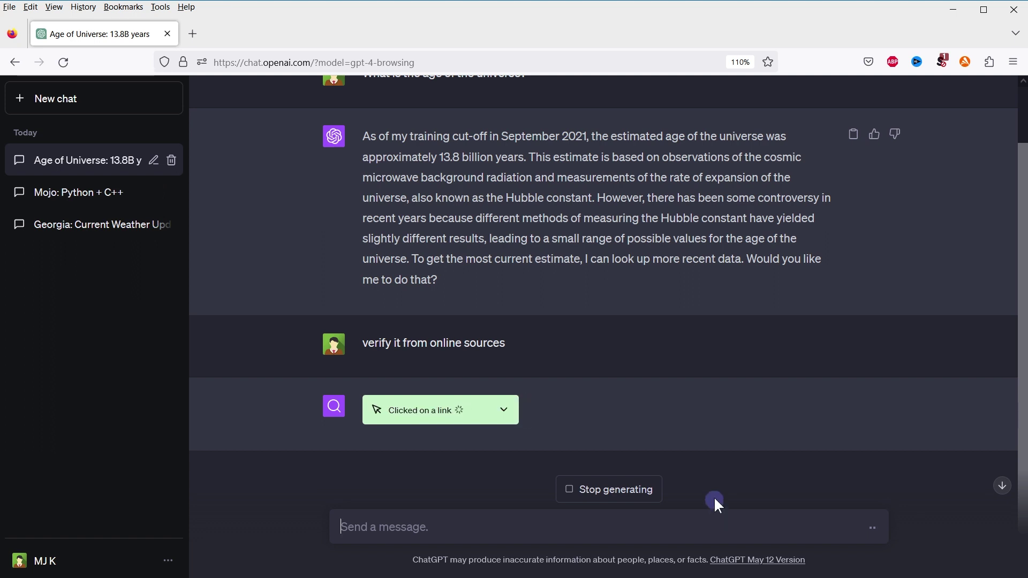
Review the earlier estimate and the verified 13.787 billion year answer
{"action": "scroll", "coordinate": [717, 445], "scroll_direction": "up", "scroll_amount": 1}
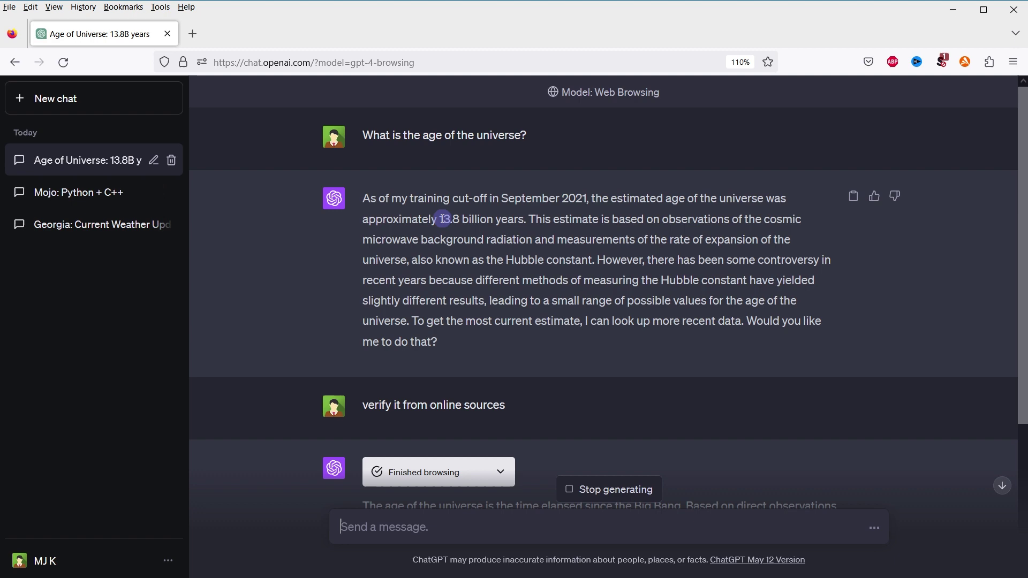
{"action": "double_click", "coordinate": [505, 221]}
{"action": "scroll", "coordinate": [567, 233], "scroll_direction": "down", "scroll_amount": 4}
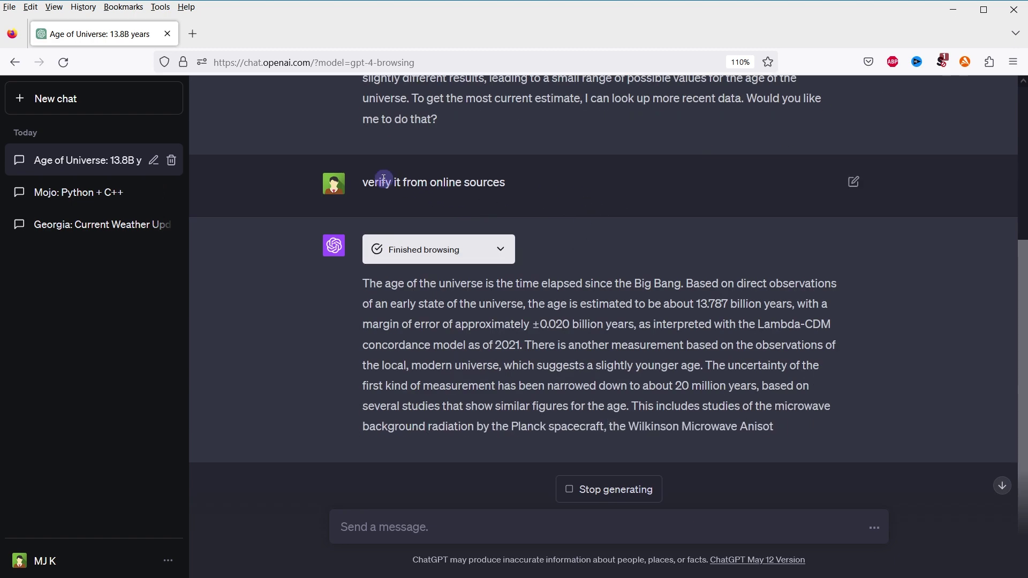
{"action": "left_click_drag", "start_coordinate": [374, 183], "coordinate": [506, 176]}
{"action": "left_click", "coordinate": [563, 179]}
{"action": "scroll", "coordinate": [642, 183], "scroll_direction": "down", "scroll_amount": 1}
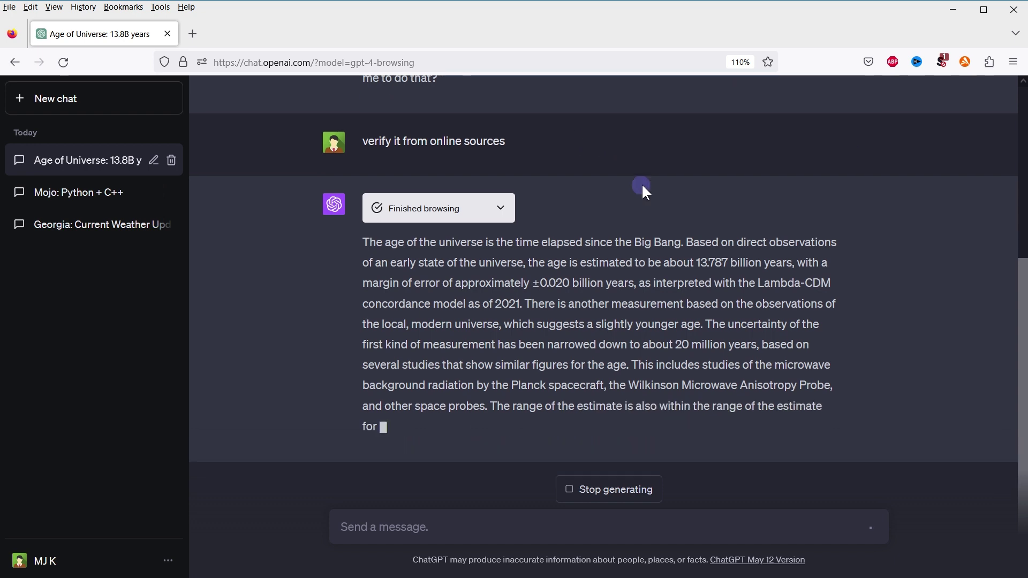
{"action": "left_click_drag", "start_coordinate": [344, 217], "coordinate": [653, 409]}
{"action": "left_click", "coordinate": [737, 424]}
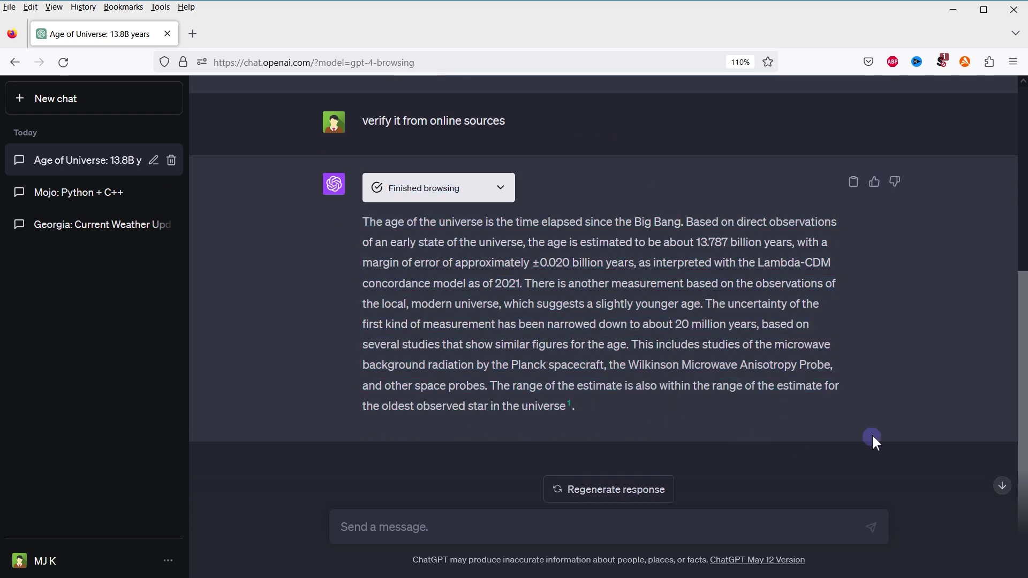
Ask whether the human genome has over 3 billion base pairs
{"action": "left_click", "coordinate": [557, 526]}
{"action": "type", "text": "Is human genome made up of over 3 billion base pairs of DNA?"}
{"action": "triple_click", "coordinate": [561, 529]}
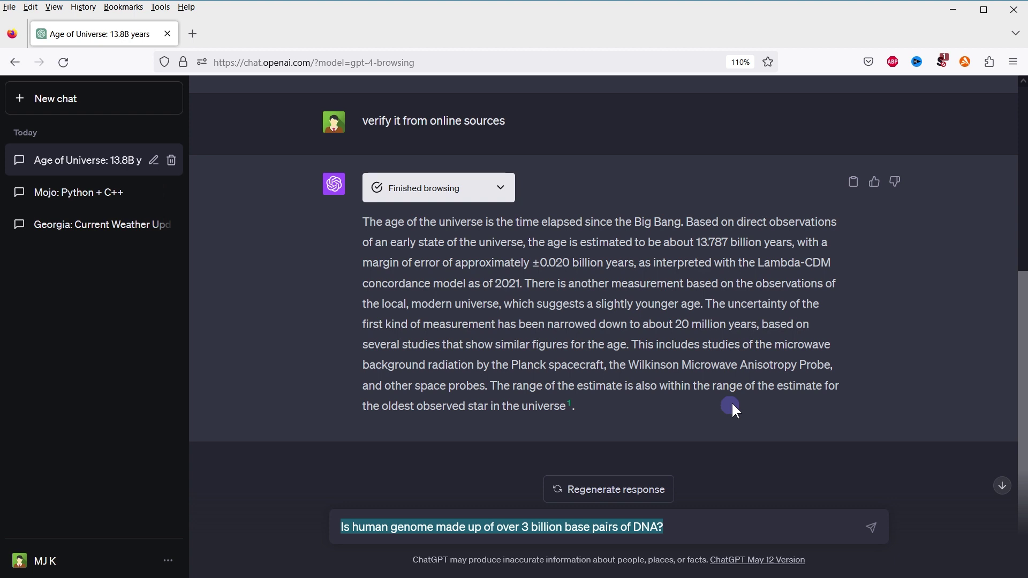
{"action": "key", "text": "Return"}
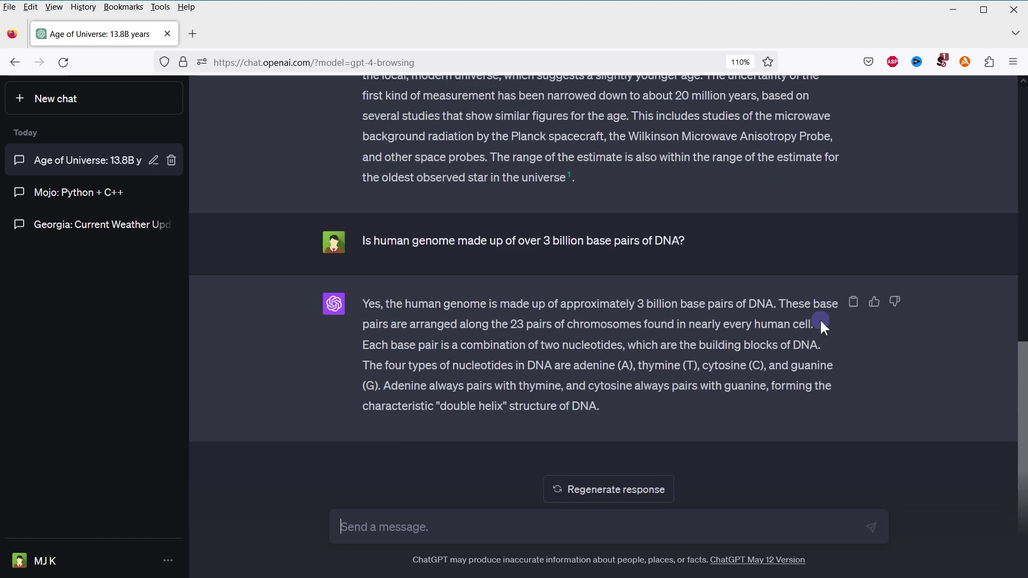
Ask whether Mount Everest is Earth's highest point and read the answer
{"action": "type", "text": "Is Mount Everest the highest point on Earth?"}
{"action": "key", "text": "ctrl+a"}
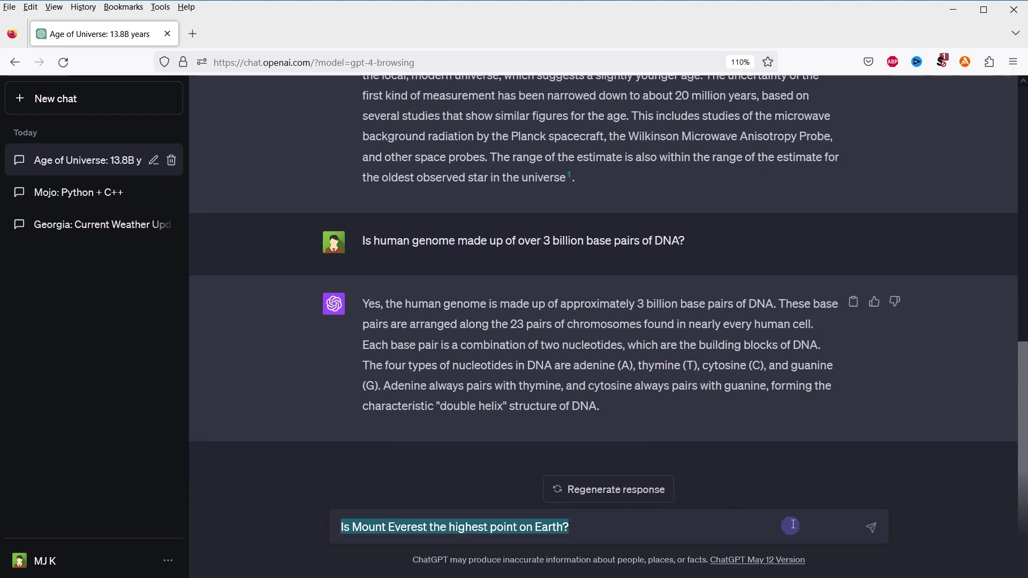
{"action": "key", "text": "Return"}
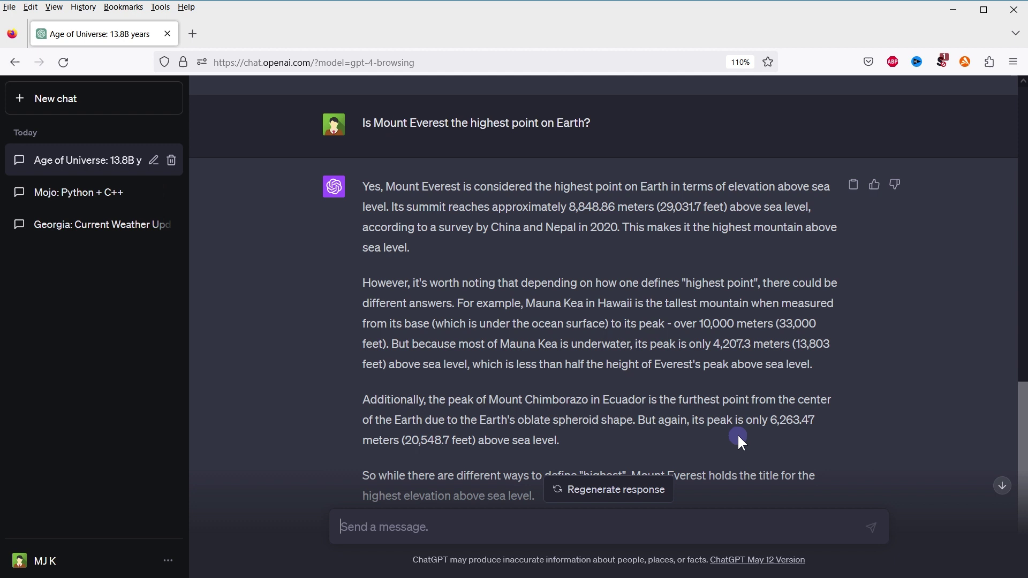
{"action": "scroll", "coordinate": [738, 433], "scroll_direction": "down", "scroll_amount": 3}
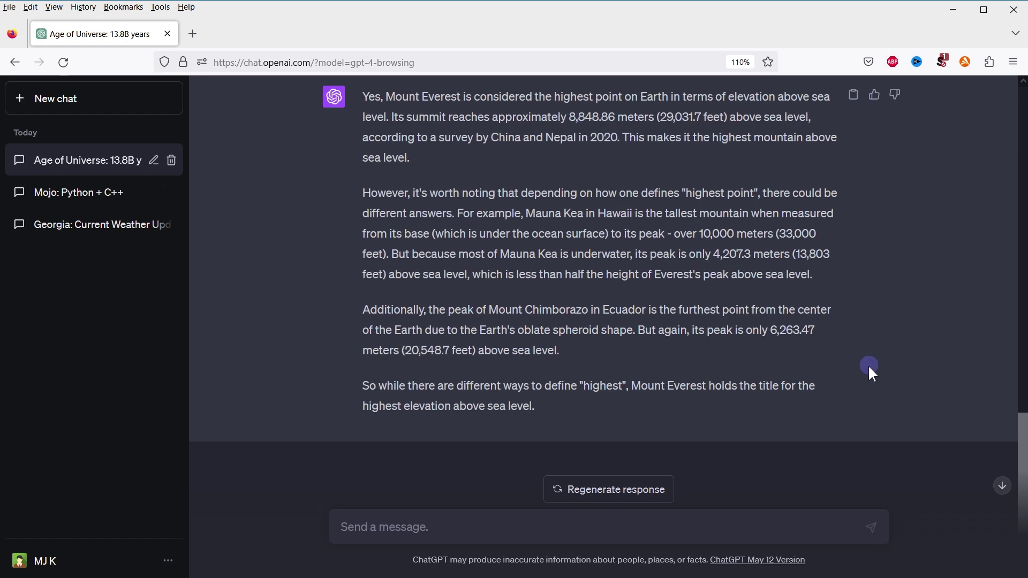
Ask when the Sun engulfs Earth per Wikipedia; expand browsing steps and highlight '5 billion years'
{"action": "type", "text": "According to wikipedia after how long period of time will Sun engulf earth?"}
{"action": "key", "text": "ctrl+a"}
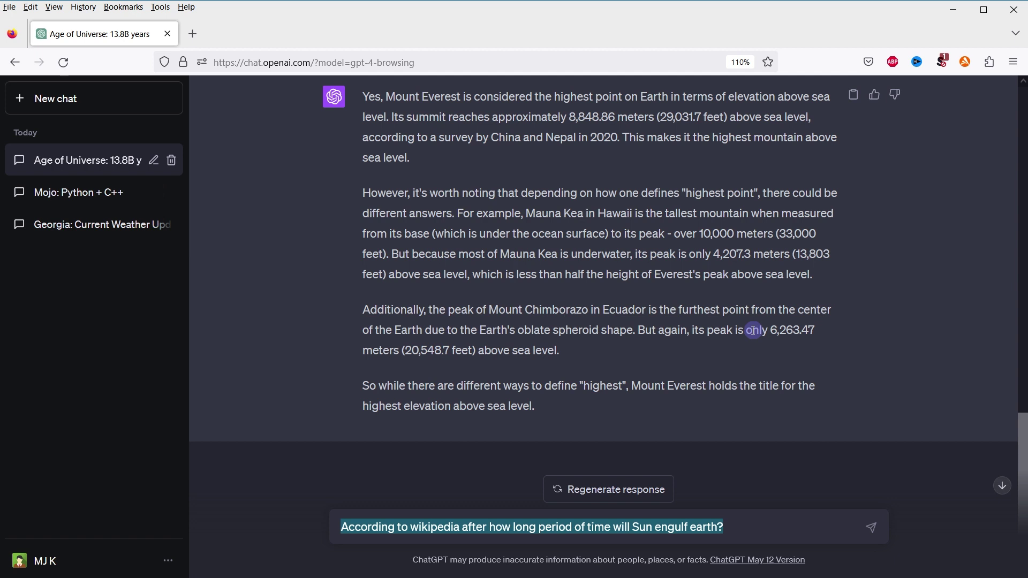
{"action": "key", "text": "Return"}
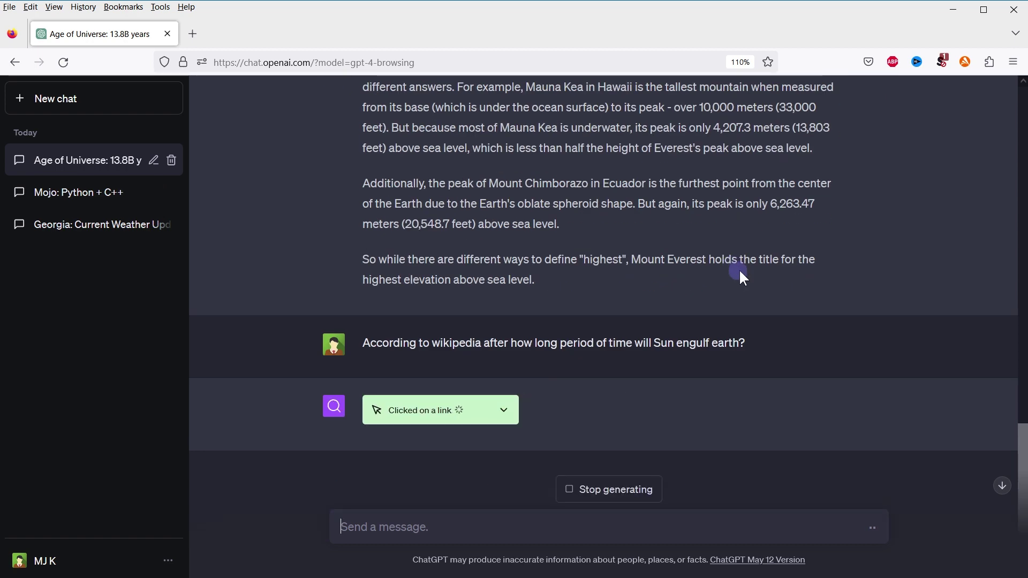
{"action": "left_click", "coordinate": [509, 407]}
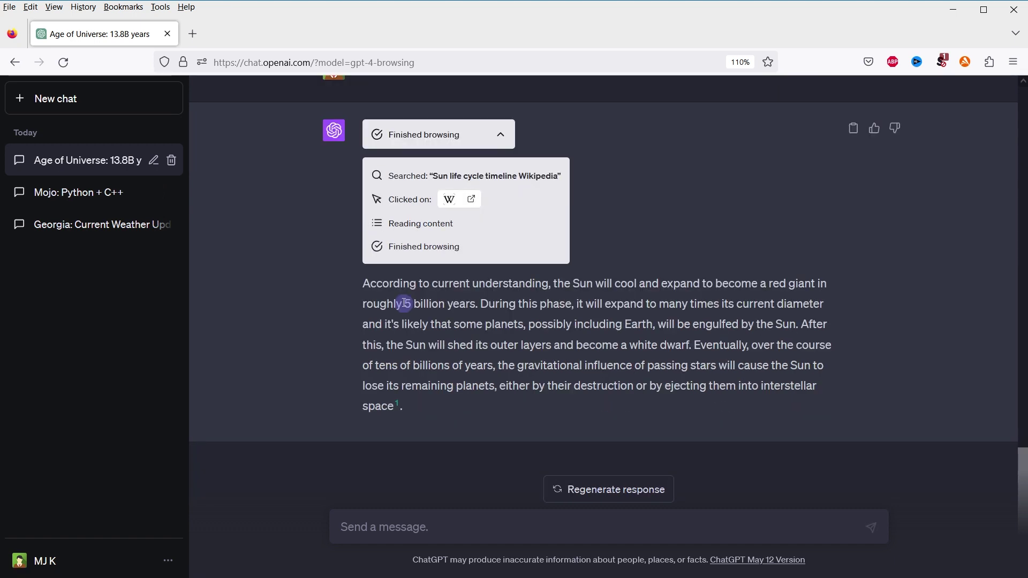
{"action": "left_click_drag", "start_coordinate": [405, 304], "coordinate": [480, 303]}
{"action": "left_click", "coordinate": [416, 399]}
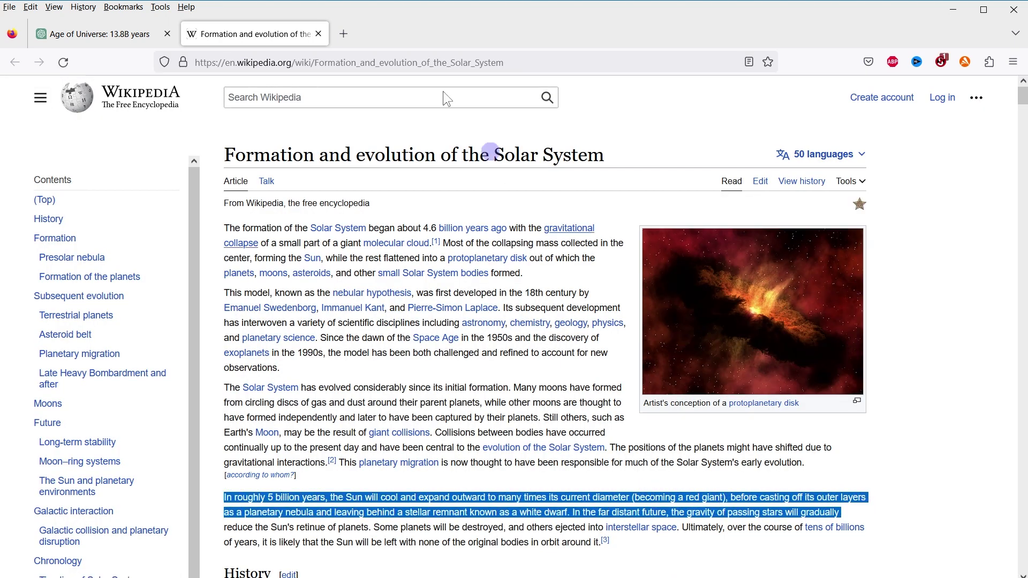
{"action": "left_click", "coordinate": [318, 34]}
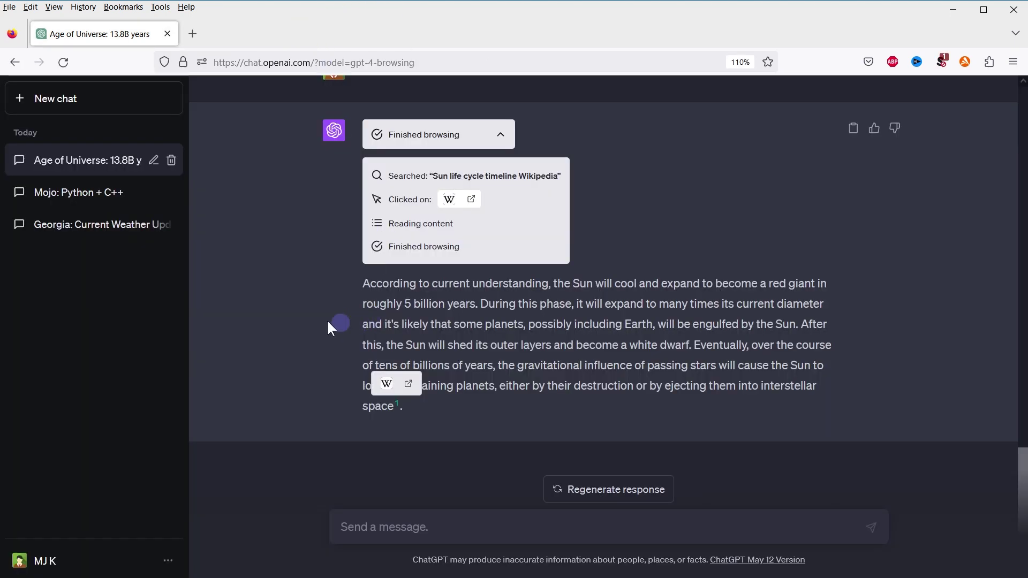
Collapse the Finished browsing details under the Sun answer
{"action": "left_click", "coordinate": [503, 136]}
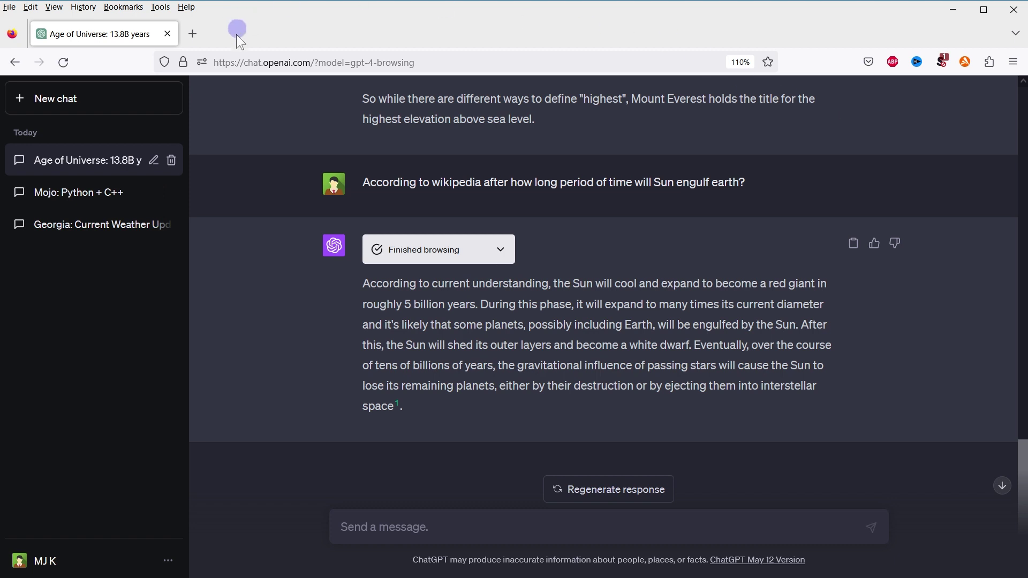
Start a new chat and show Settings > Beta features with Web browsing on
{"action": "left_click", "coordinate": [126, 99]}
{"action": "mouse_move", "coordinate": [680, 138]}
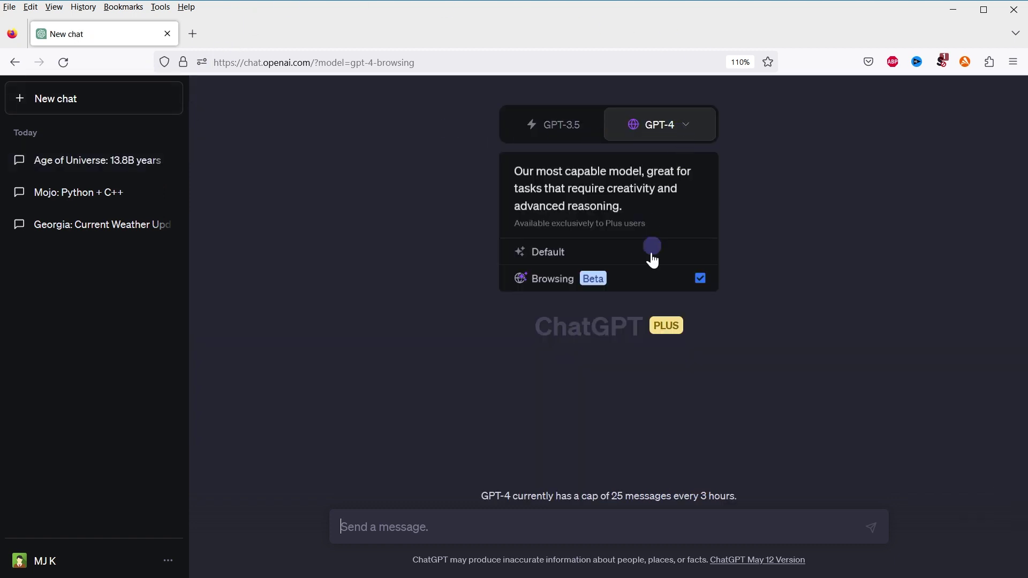
{"action": "left_click", "coordinate": [172, 563]}
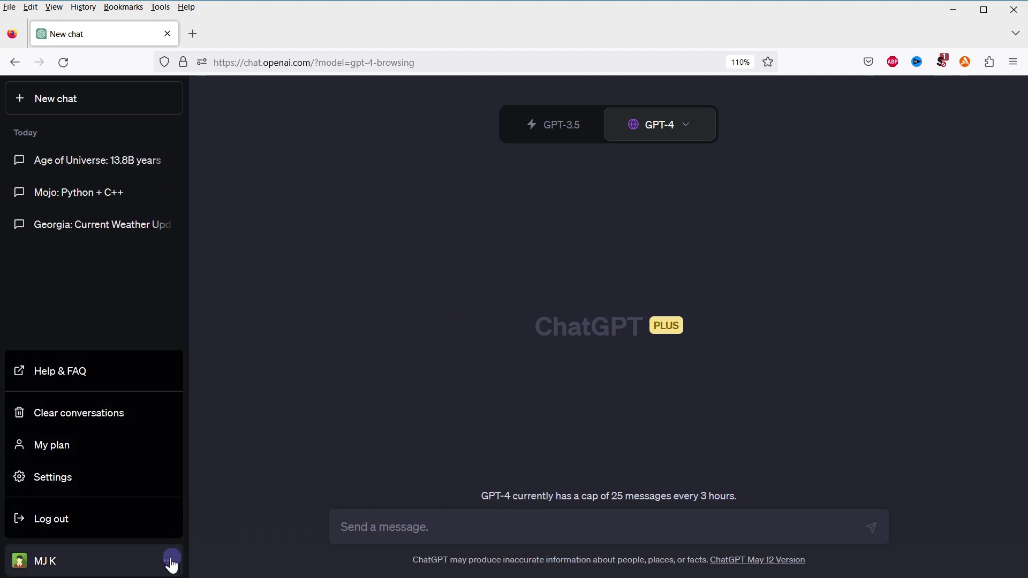
{"action": "left_click", "coordinate": [137, 487]}
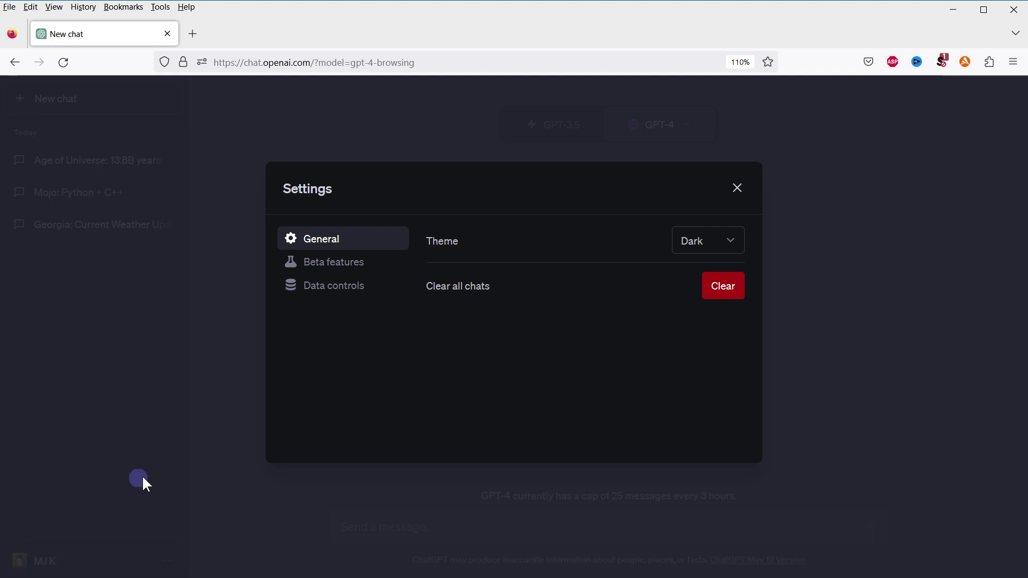
{"action": "left_click", "coordinate": [344, 265]}
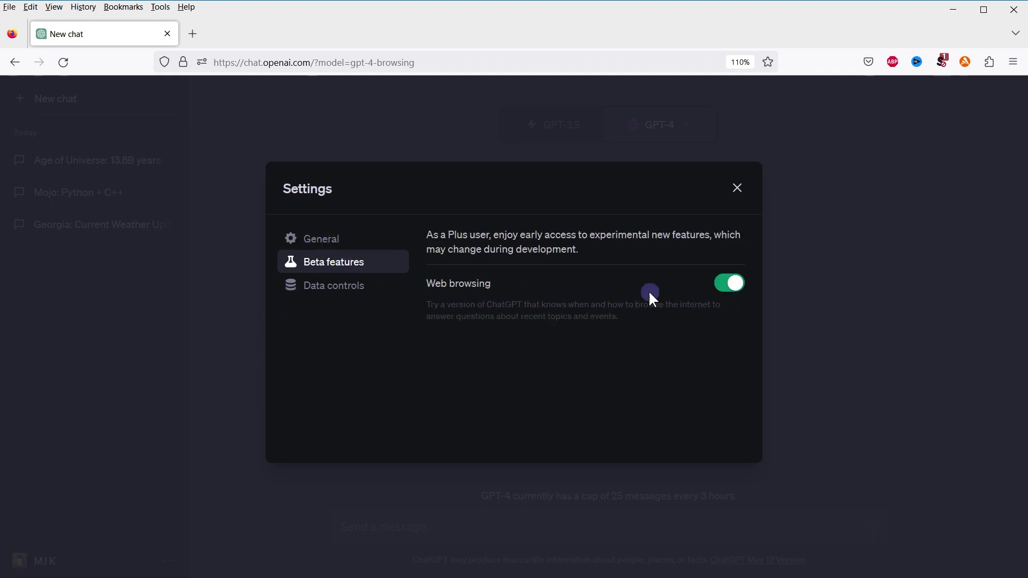